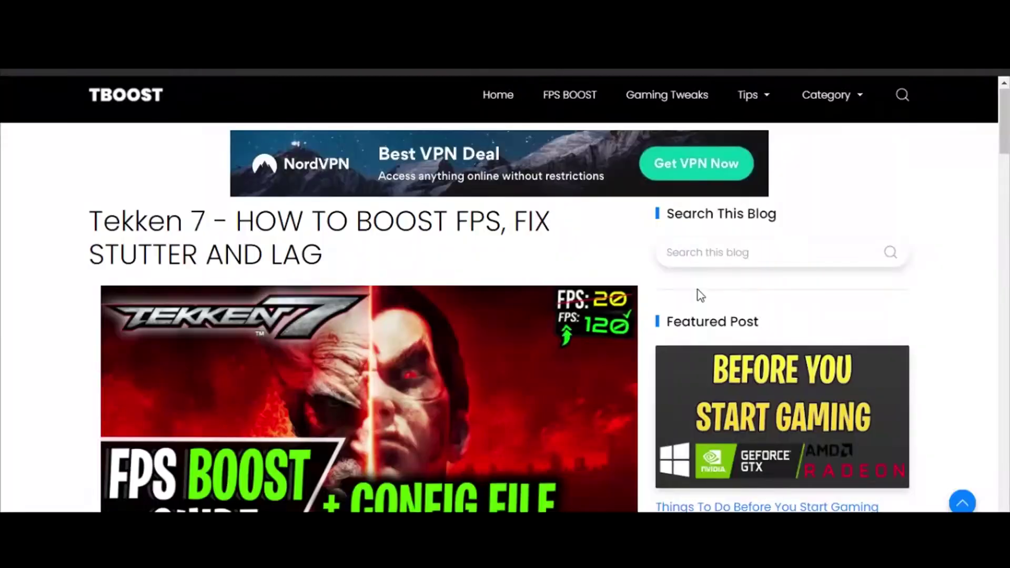
drag(1004, 142, 1006, 467)
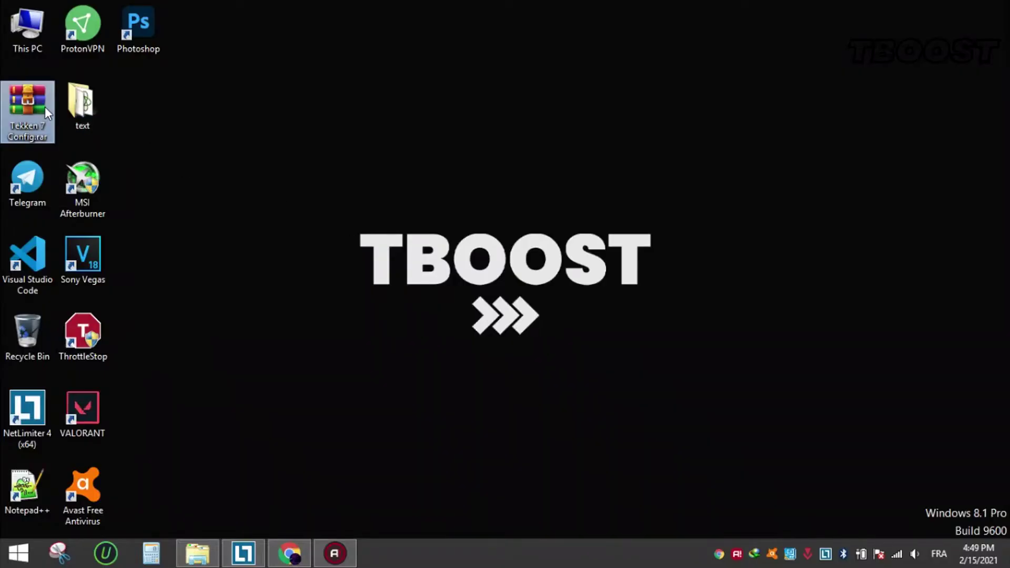
- Extract the Tekken 7 Config archive to the desktop and copy its GameUserSettings.ini
right_click(46, 108)
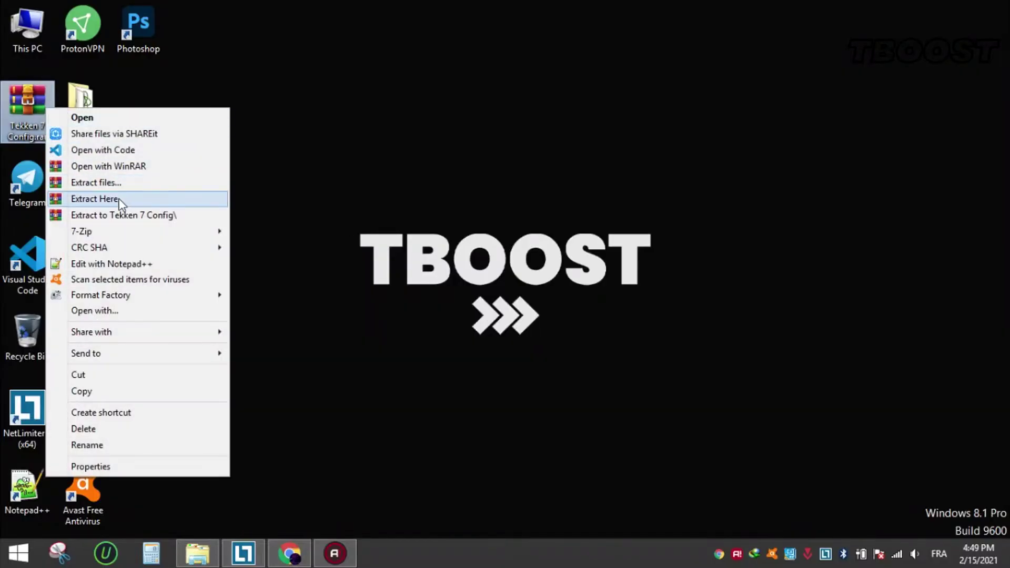
click(118, 202)
double_click(141, 137)
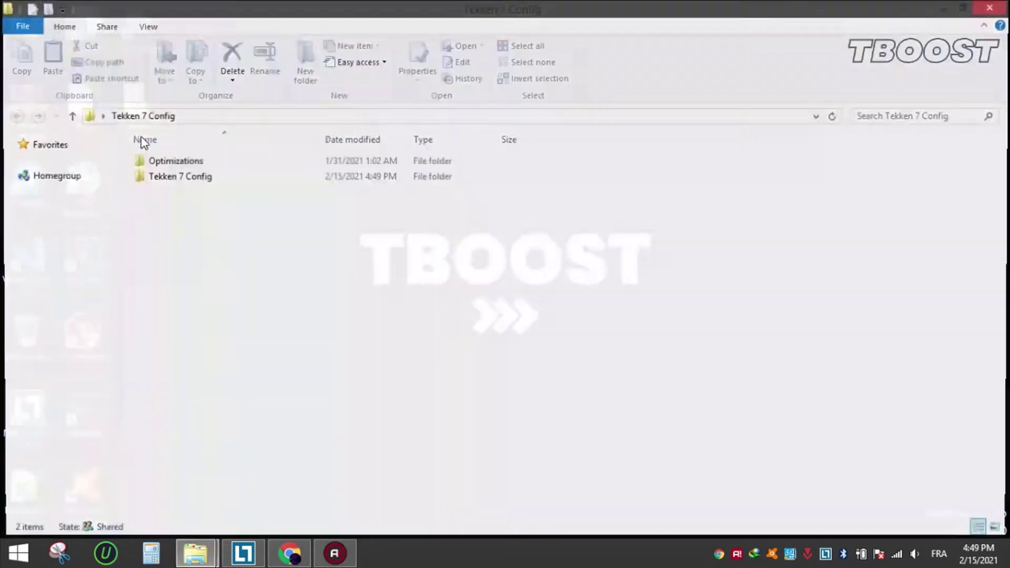
double_click(192, 176)
key(ctrl+v)
right_click(199, 161)
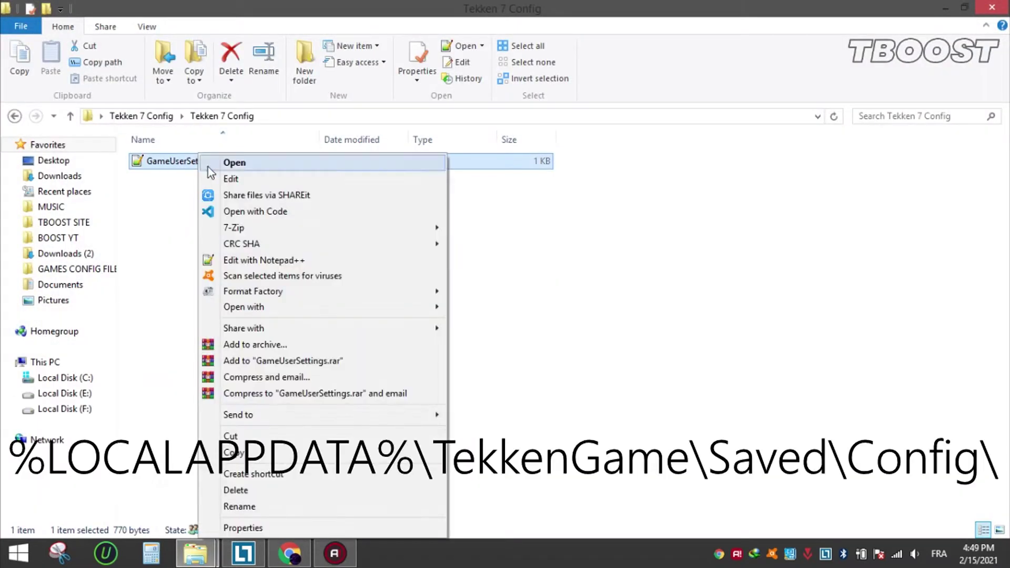
click(409, 459)
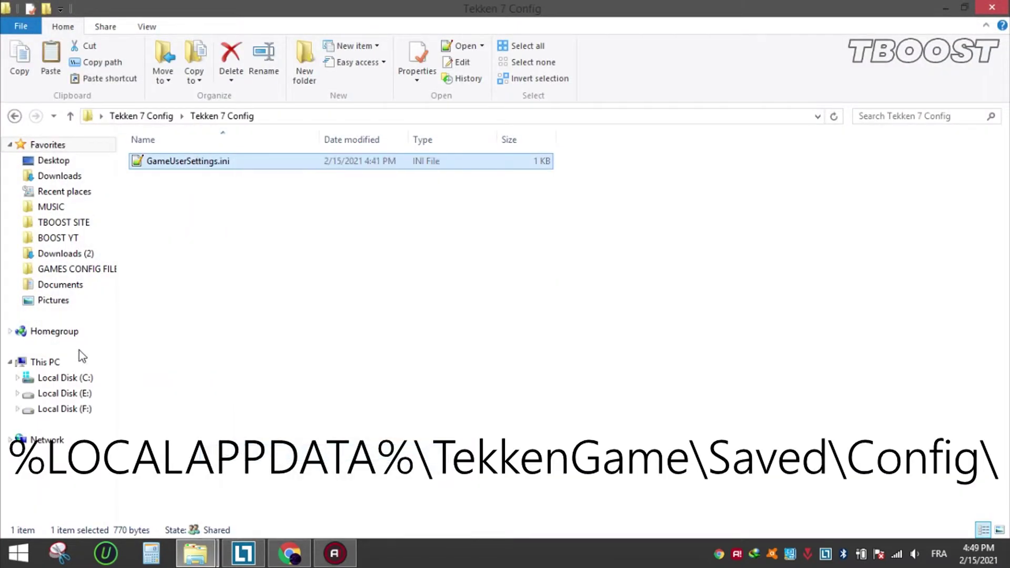
- Browse to C:\Users\user\AppData\Local\TekkenGame\Saved\Config
click(74, 361)
double_click(255, 171)
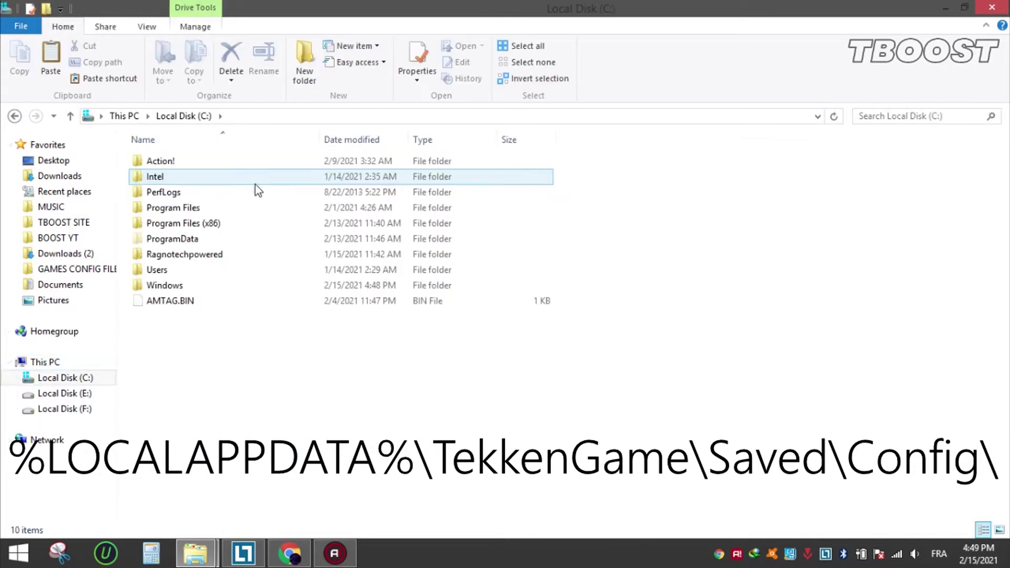
double_click(293, 271)
double_click(310, 193)
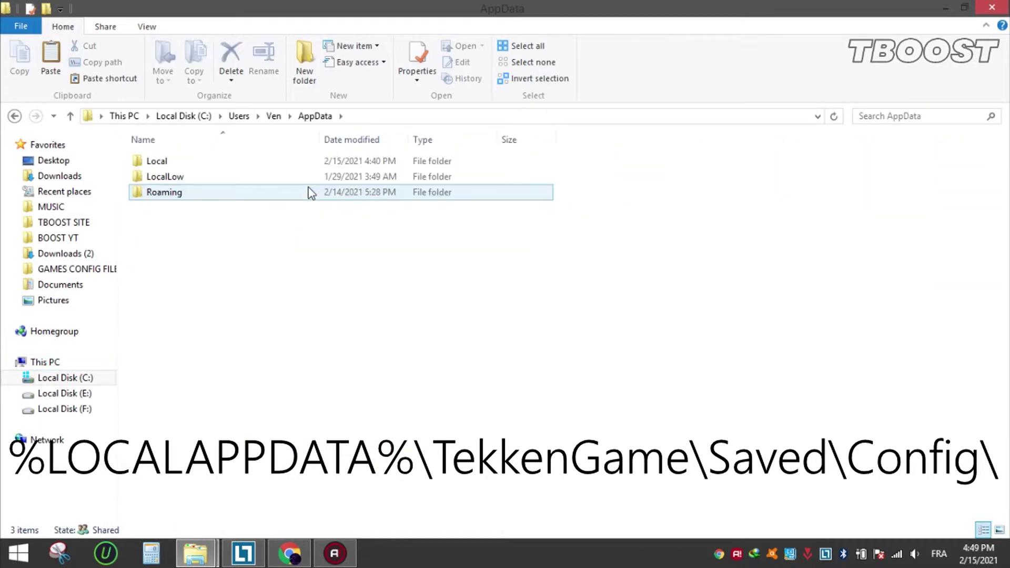
double_click(311, 161)
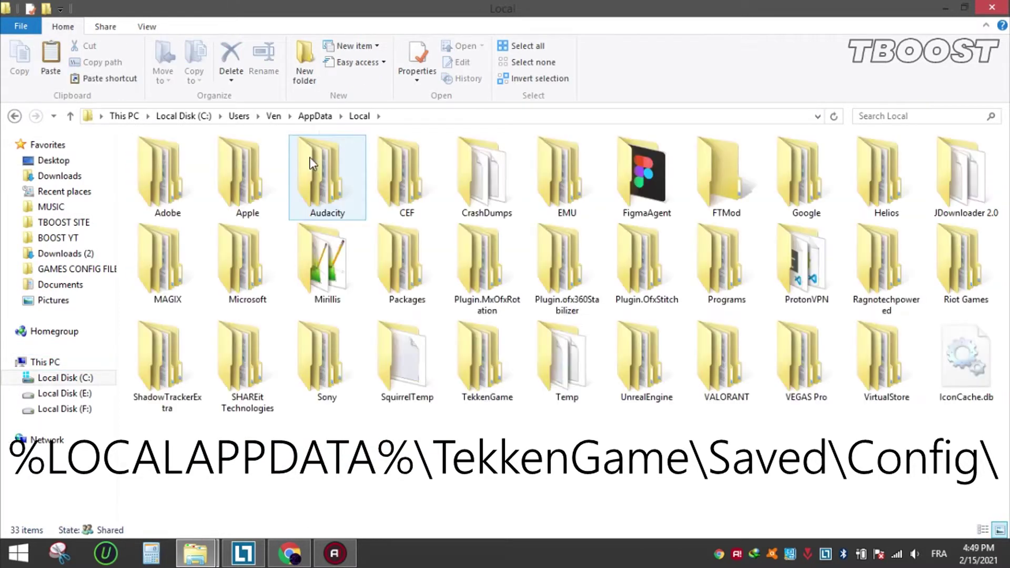
double_click(470, 359)
double_click(434, 164)
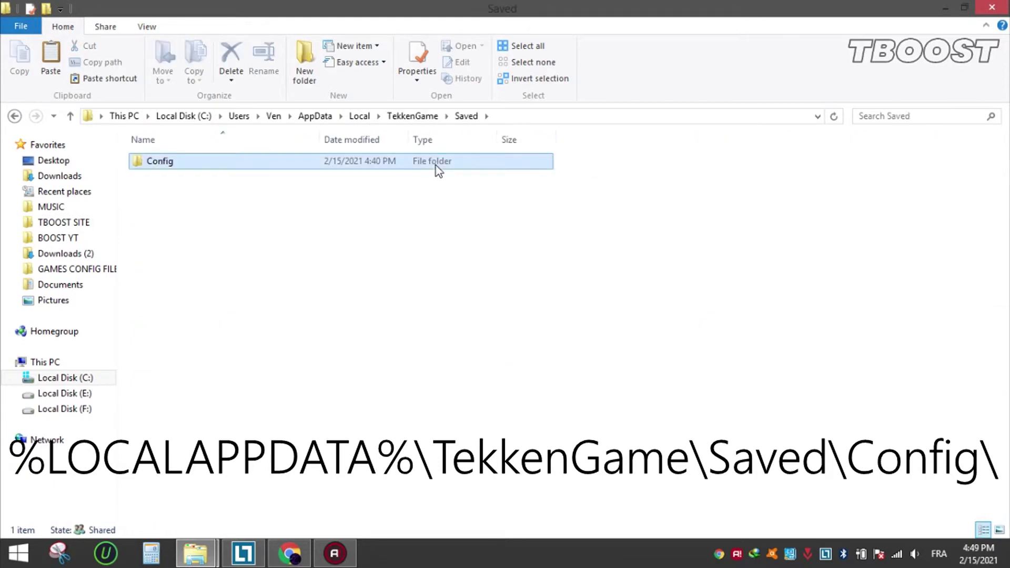
double_click(435, 164)
- Paste GameUserSettings.ini into the Config folder, replacing the existing file
right_click(463, 209)
click(511, 306)
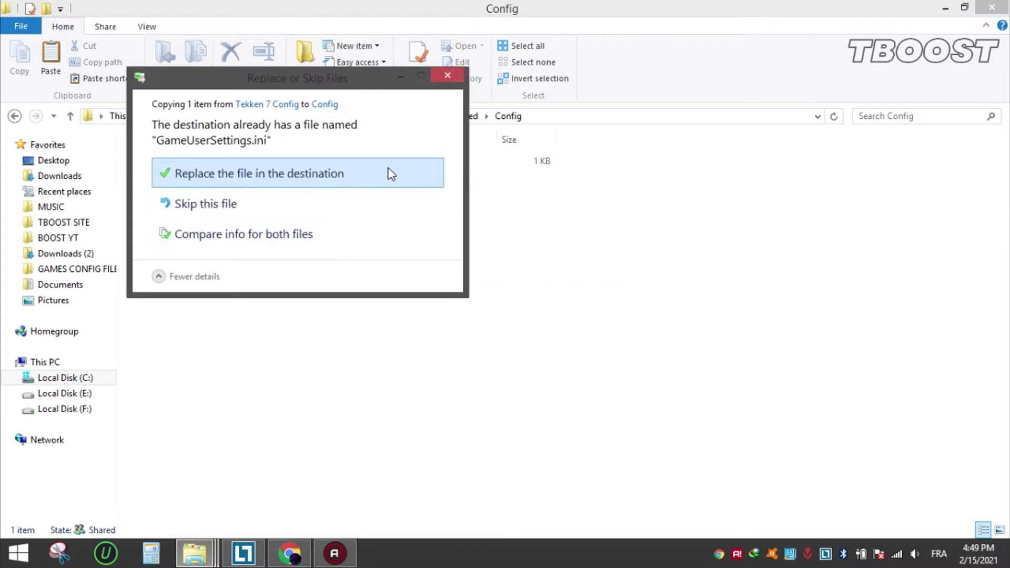
click(387, 172)
- Set the new GameUserSettings.ini to read-only in its Properties
right_click(394, 159)
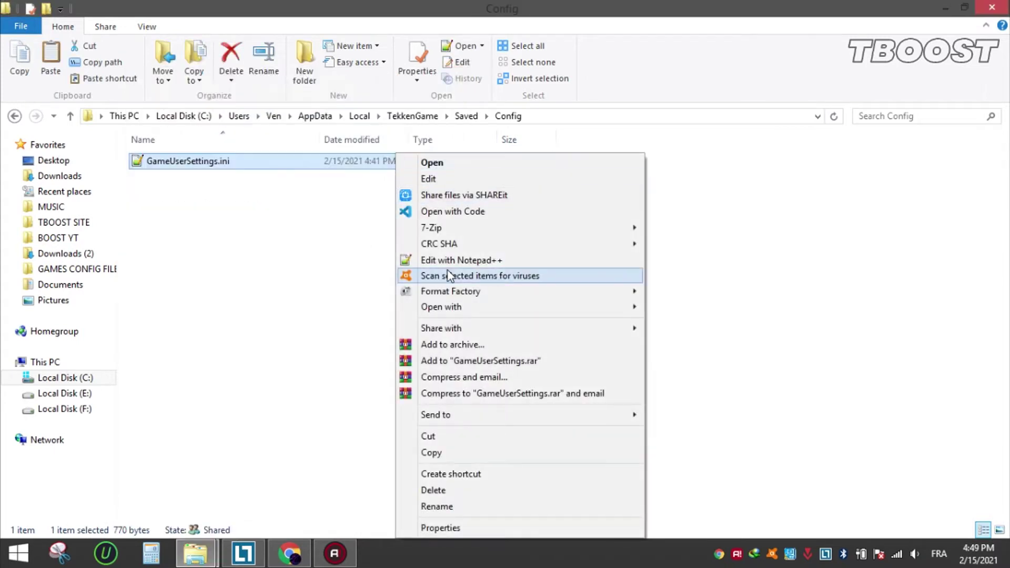
click(537, 533)
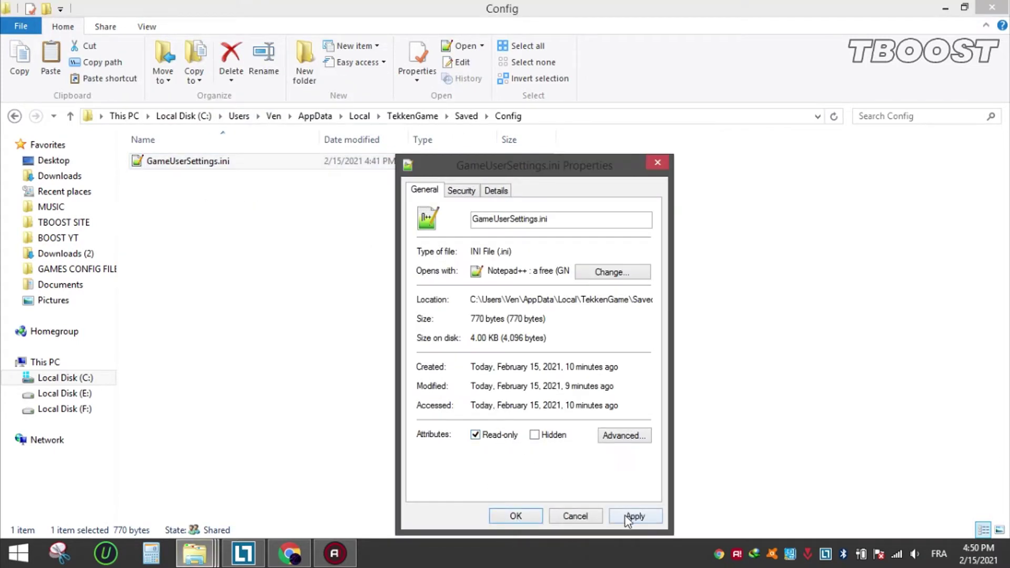
click(629, 521)
click(512, 518)
click(431, 403)
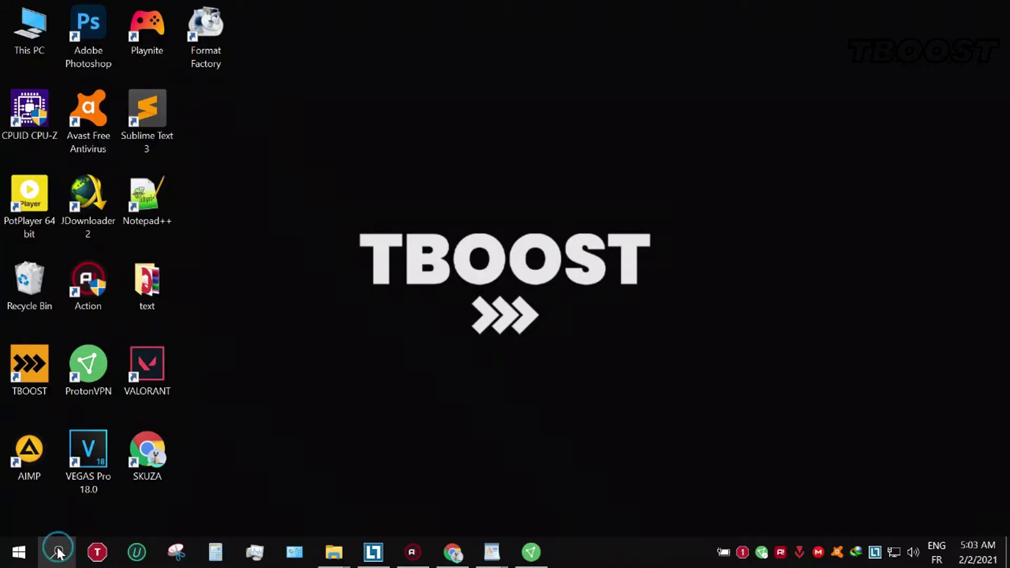
- Turn on 'Show hidden files, folders, and drives' in File Explorer Options' View settings
click(58, 552)
text(folder)
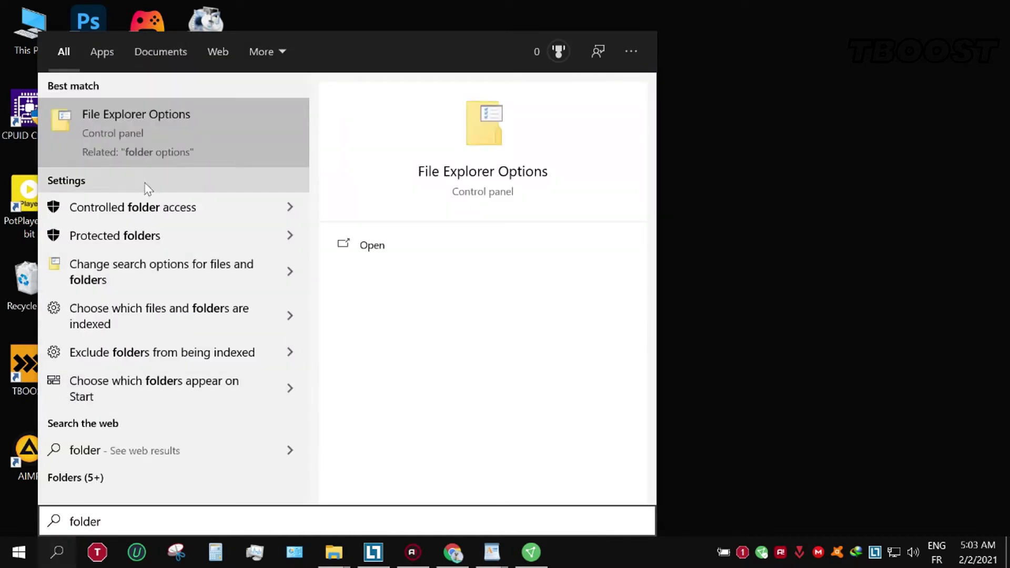
click(205, 98)
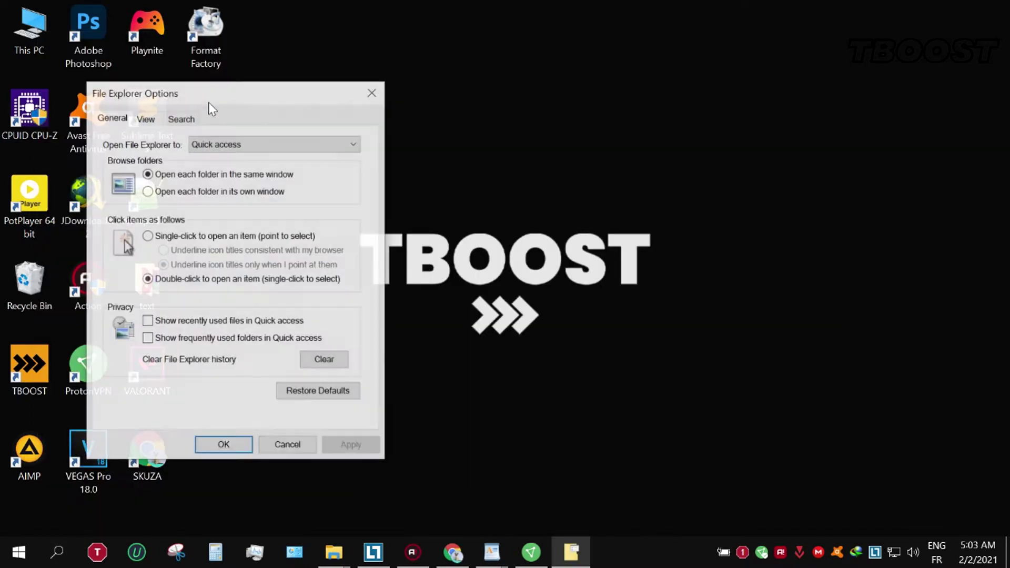
click(145, 120)
click(191, 319)
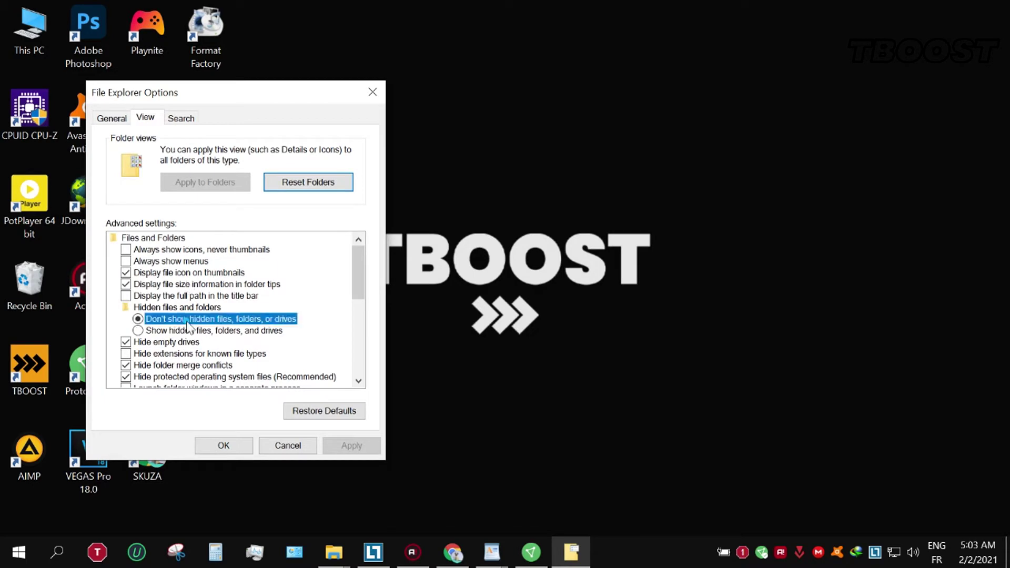
click(278, 334)
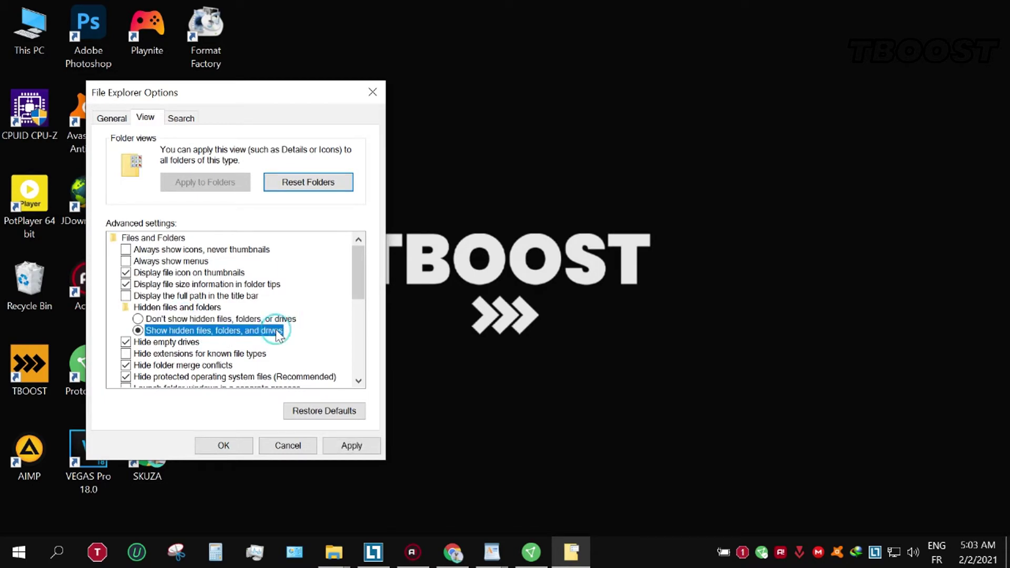
click(352, 443)
click(224, 446)
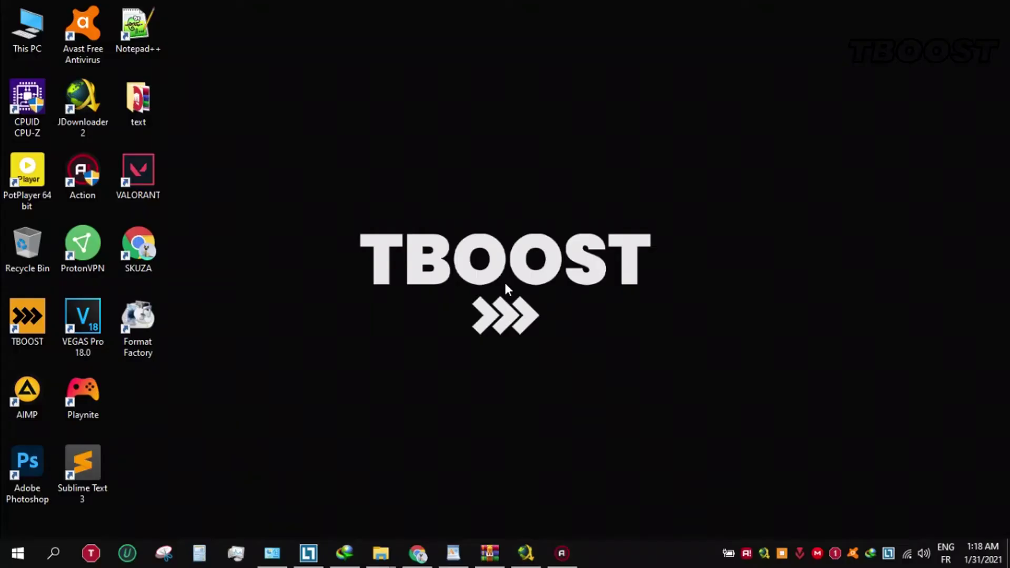
click(17, 552)
click(19, 487)
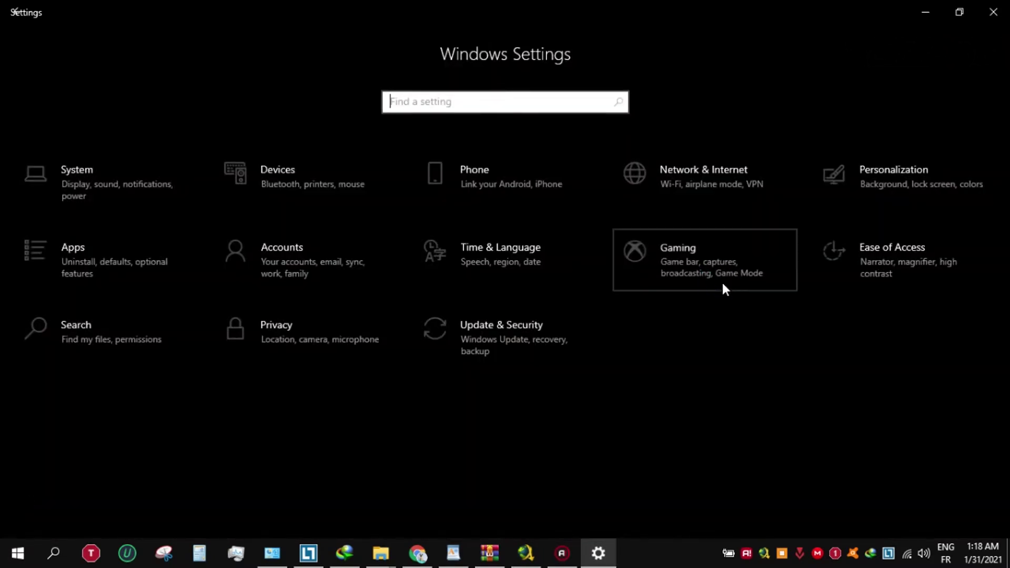
click(721, 281)
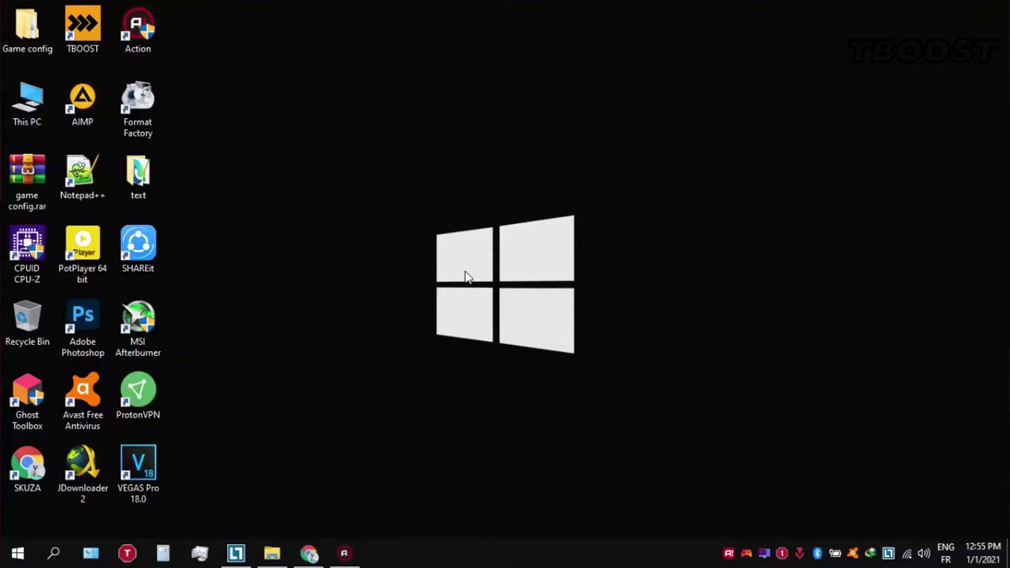
- Open the Ultimate Performance command text file from Game config > Optimizations
double_click(35, 18)
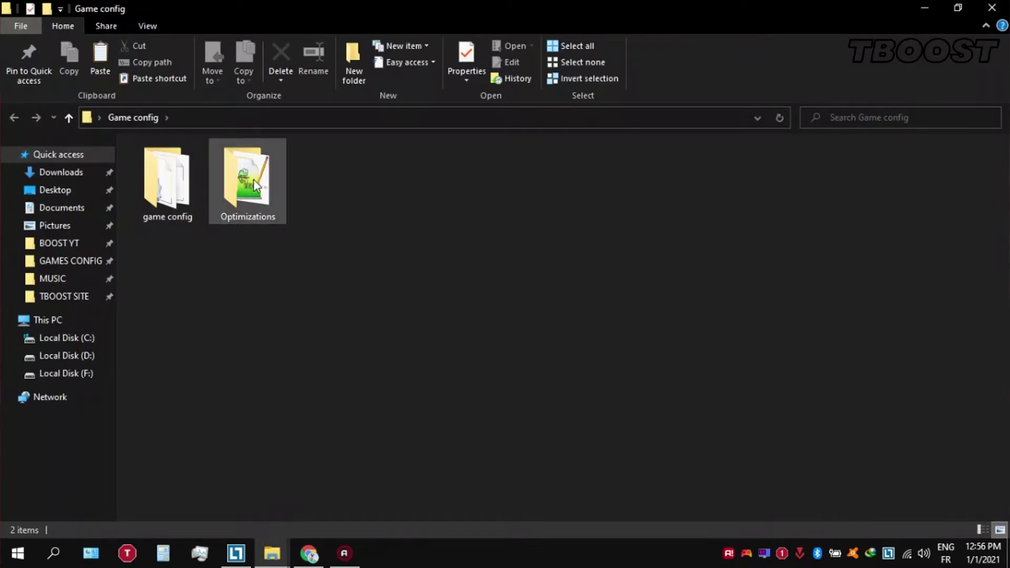
double_click(253, 181)
click(253, 180)
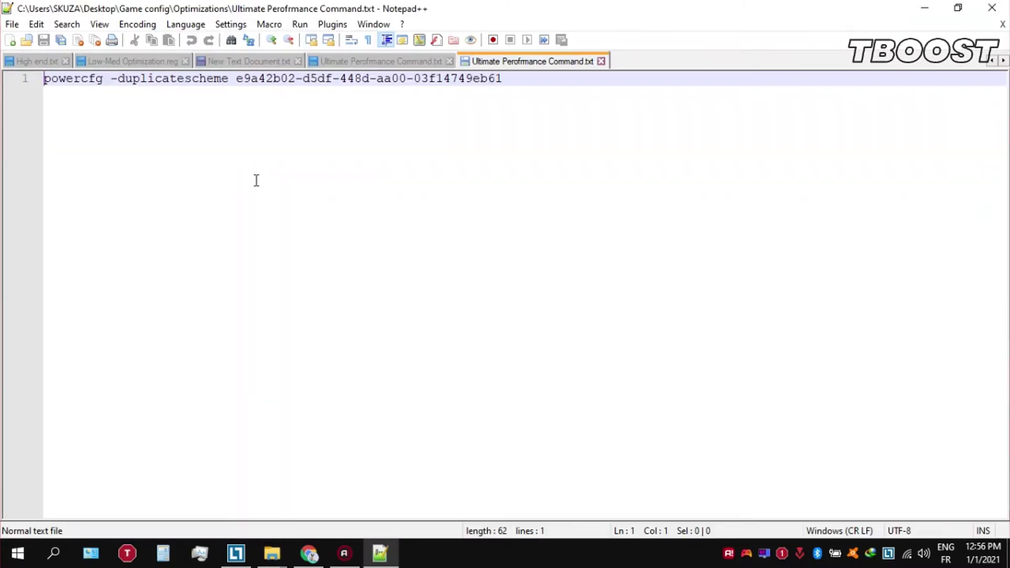
- Select and copy the entire powercfg -duplicatescheme command line
drag(529, 79, 43, 79)
right_click(116, 78)
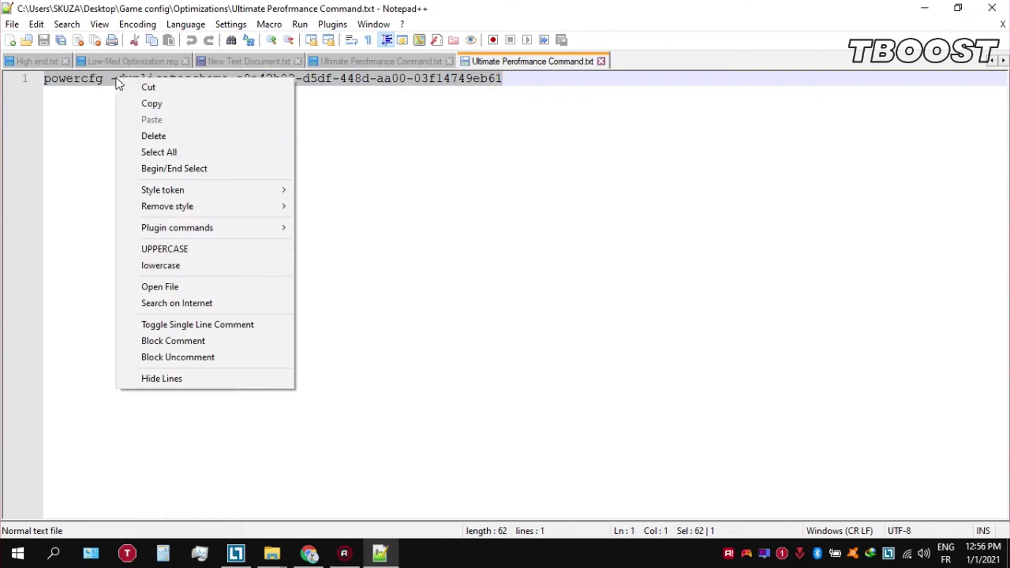
click(250, 104)
- Launch Command Prompt as administrator from the Start search
click(18, 553)
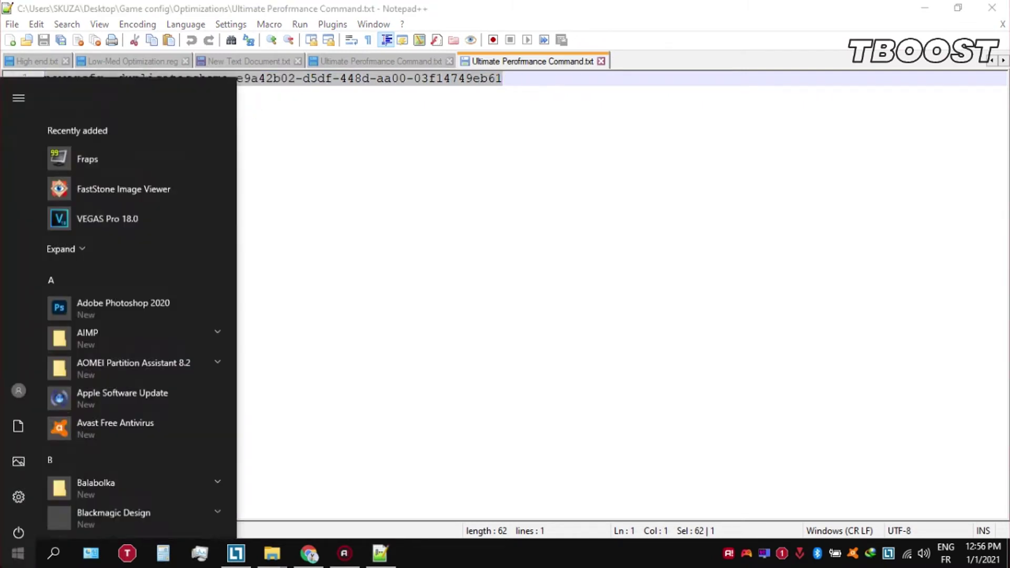
text(cmd)
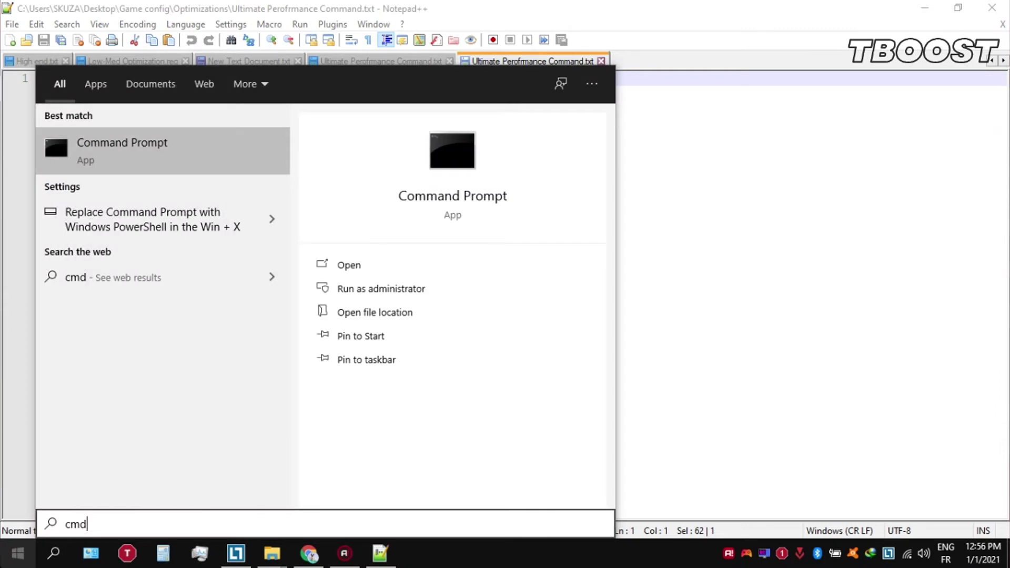
right_click(149, 142)
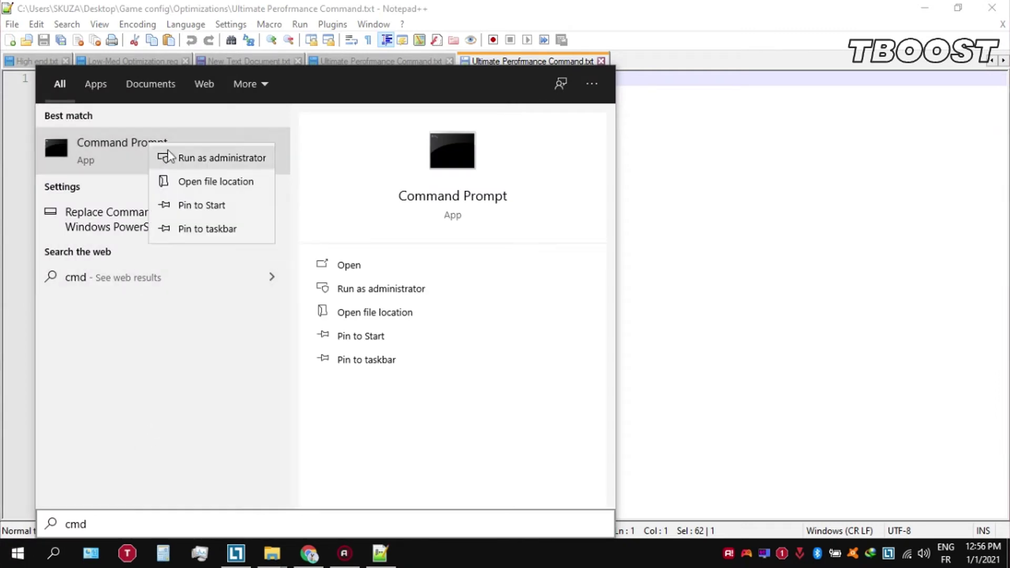
click(237, 156)
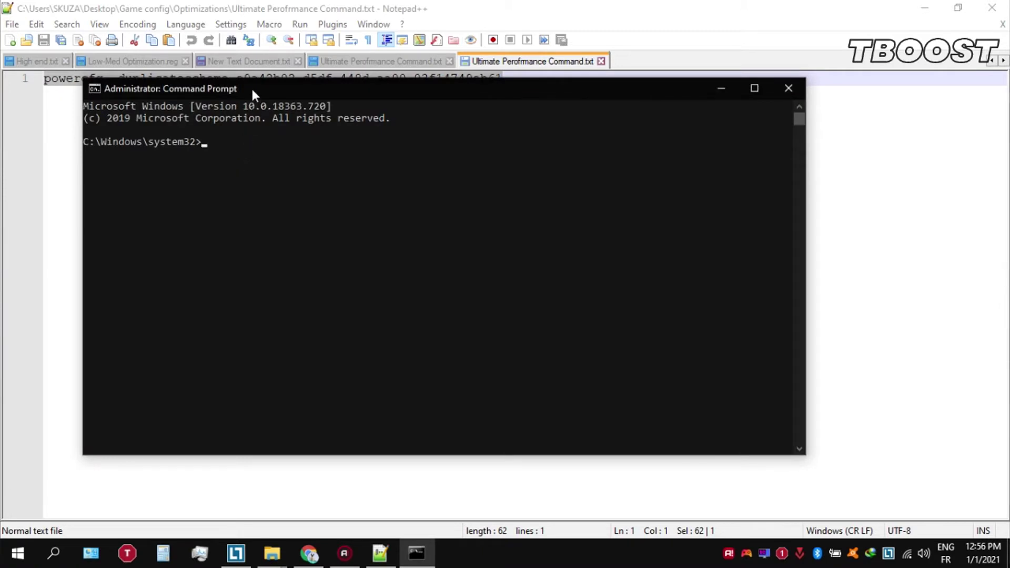
- Paste and run the powercfg command, close the prompt, then use the taskbar power shortcuts
right_click(252, 89)
mouse_move(286, 202)
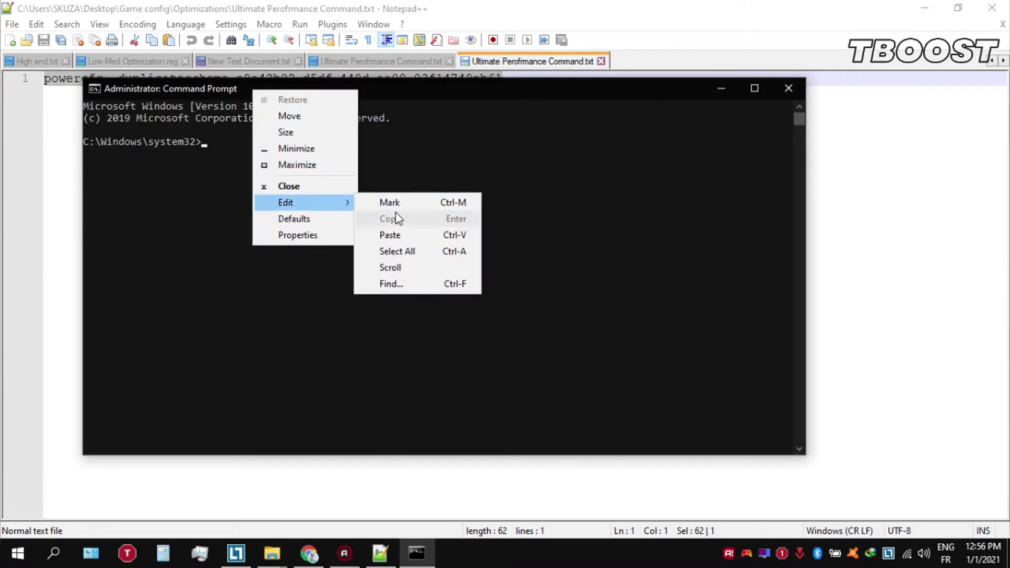
click(404, 233)
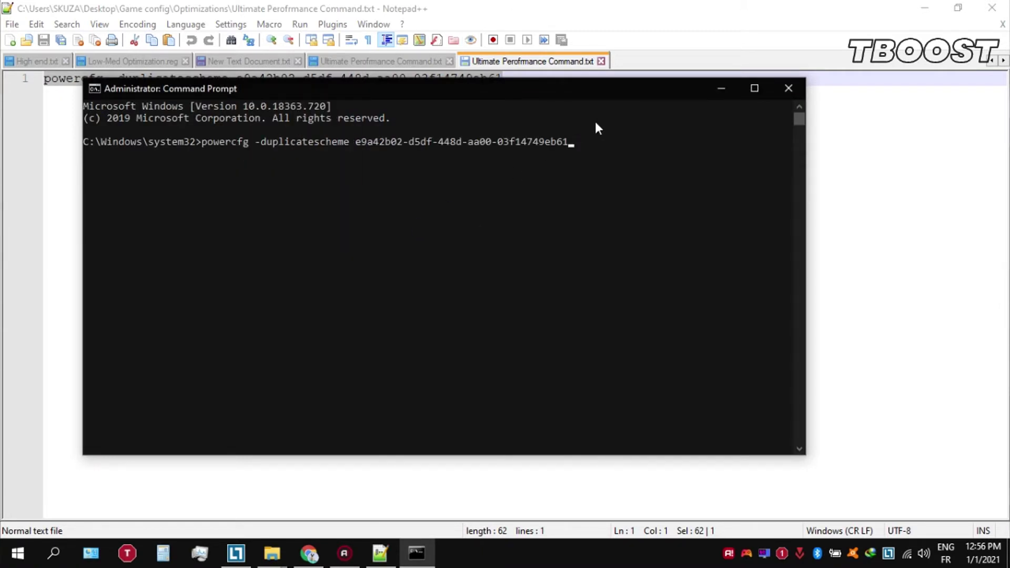
key(Return)
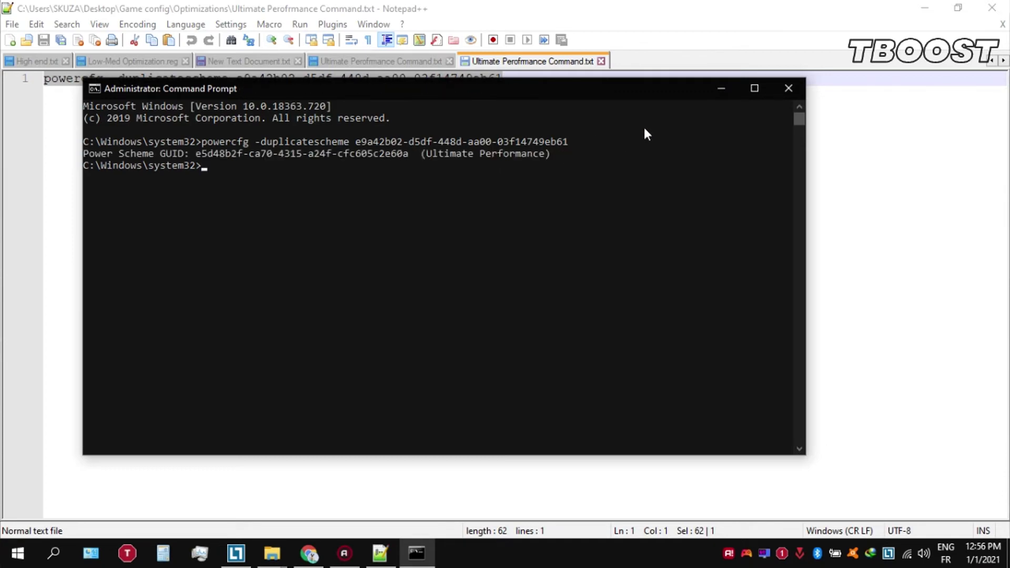
click(789, 88)
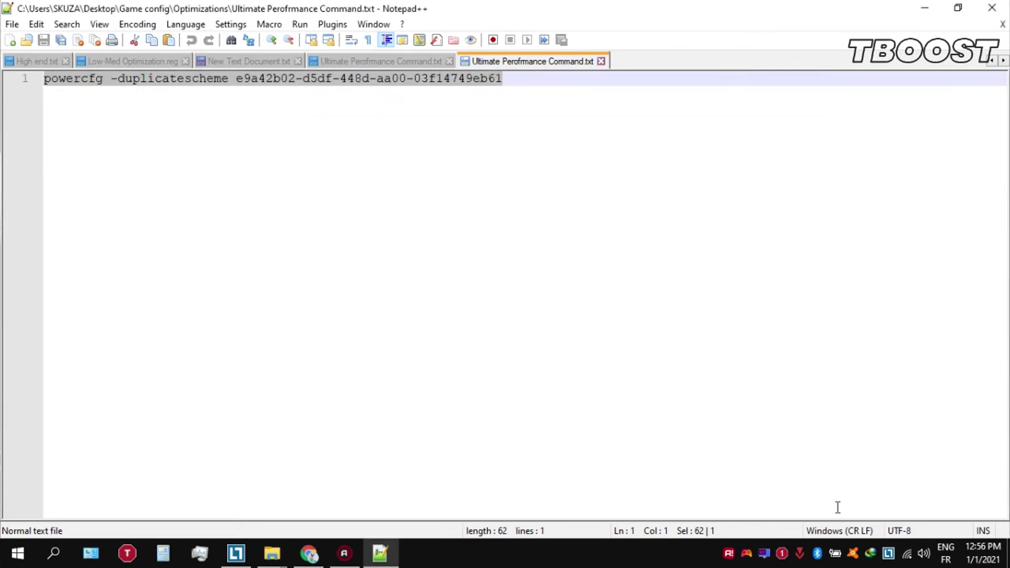
right_click(835, 552)
click(857, 521)
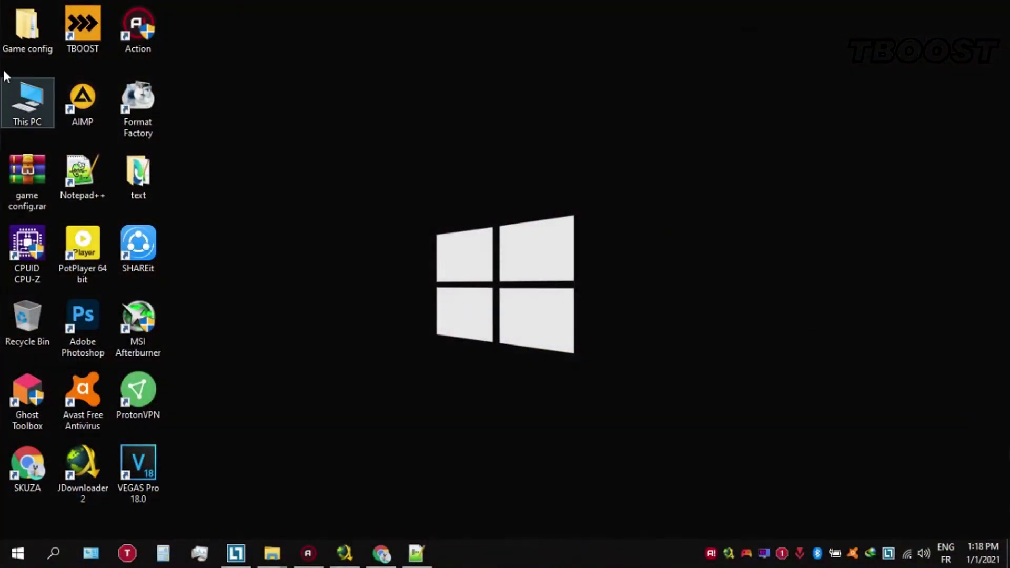
- Open the Reg Optimization Fixes folder under Game config > Optimizations
double_click(19, 35)
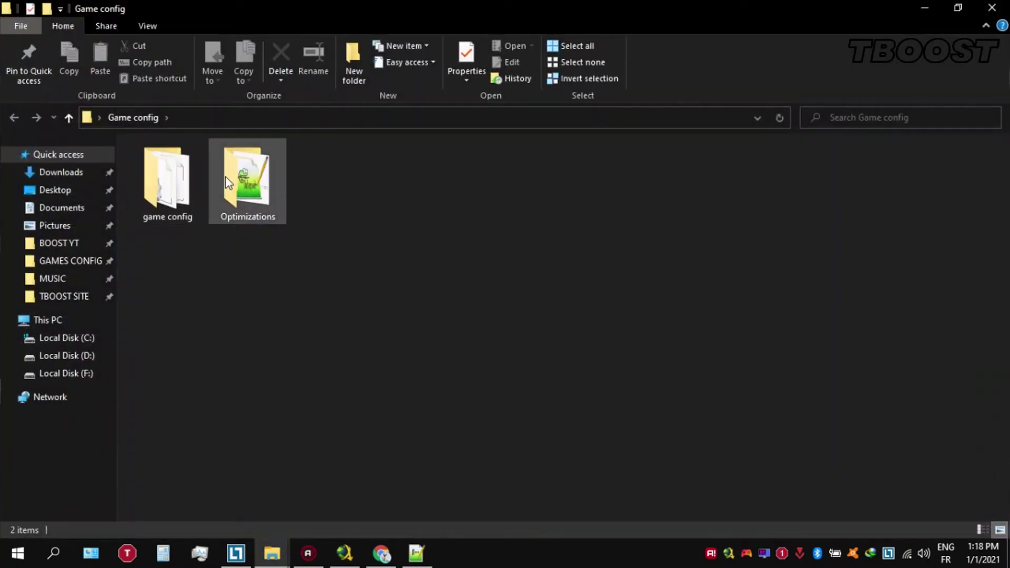
double_click(257, 170)
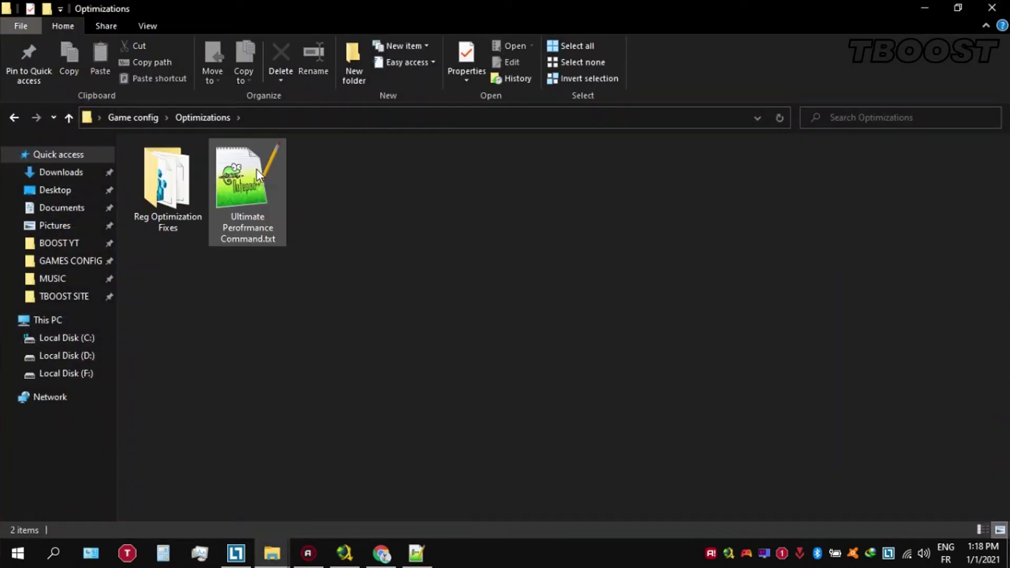
click(179, 189)
double_click(180, 189)
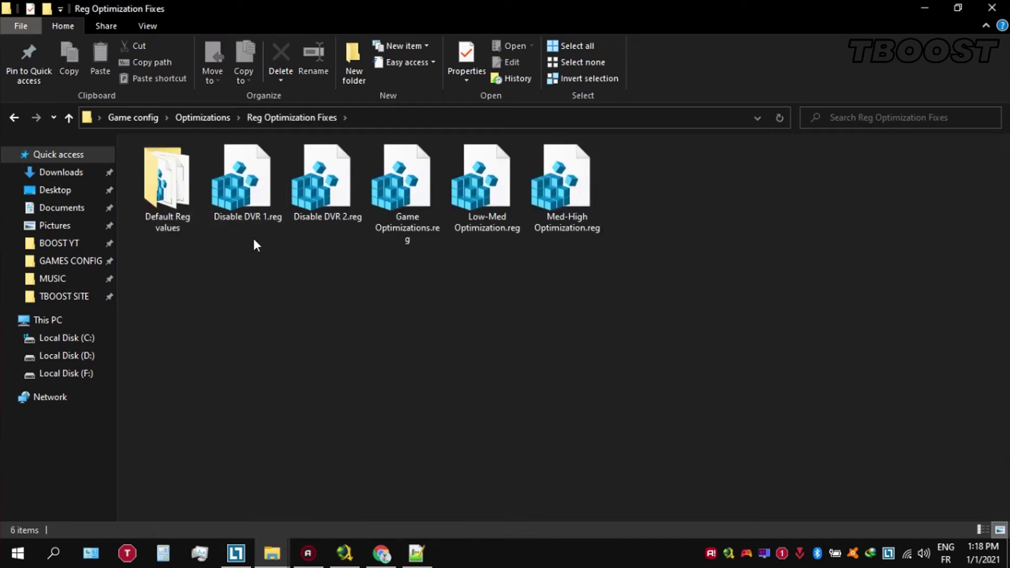
drag(252, 236, 600, 163)
click(266, 325)
- Merge Disable DVR 1.reg and Disable DVR 2.reg into the registry
double_click(247, 181)
key(Return)
key(Return)
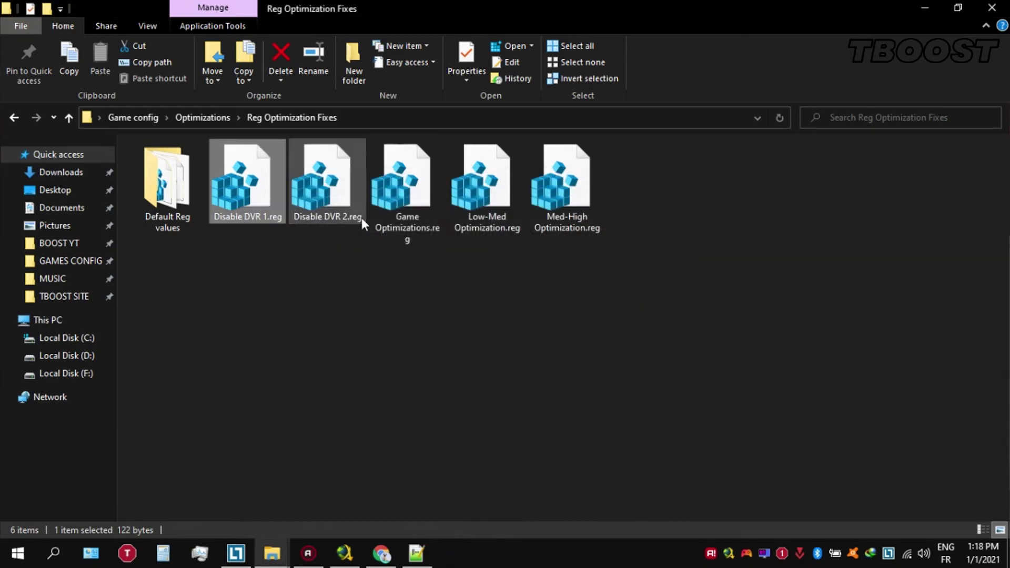
double_click(345, 205)
key(Return)
key(Return)
- Merge Game Optimizations.reg and Low-Med Optimization.reg into the registry
double_click(426, 203)
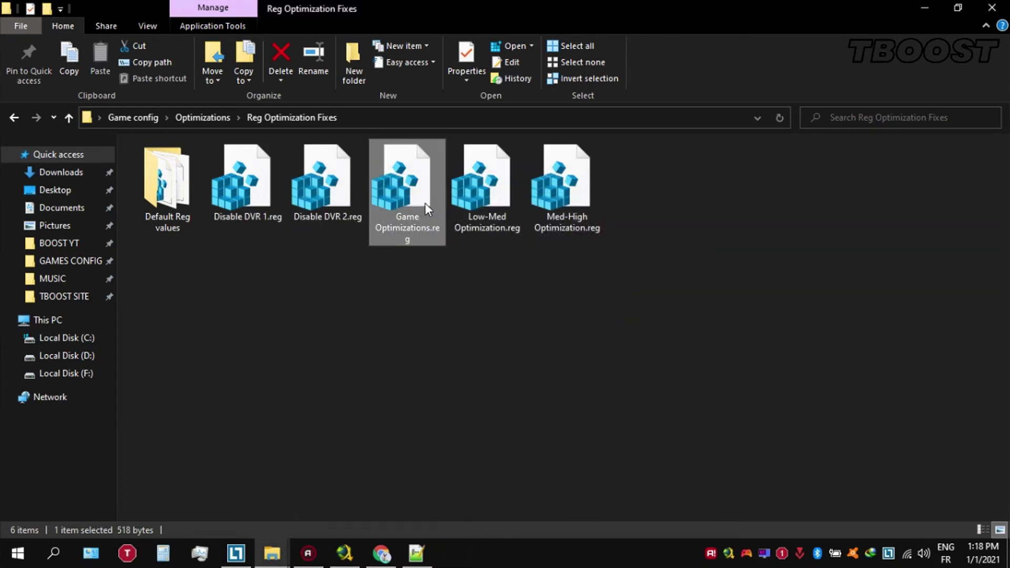
click(609, 293)
key(Return)
click(512, 215)
double_click(512, 214)
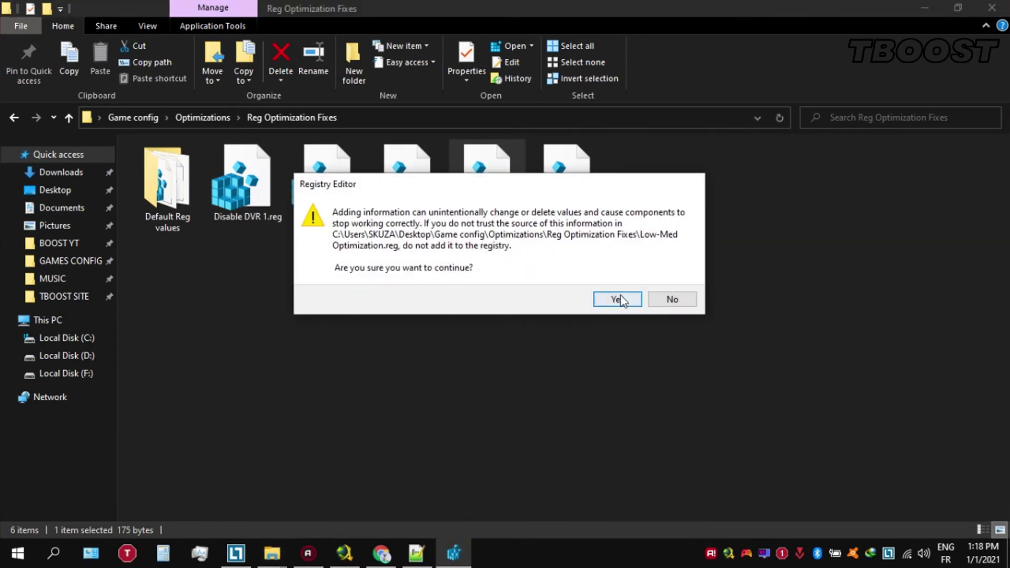
click(618, 296)
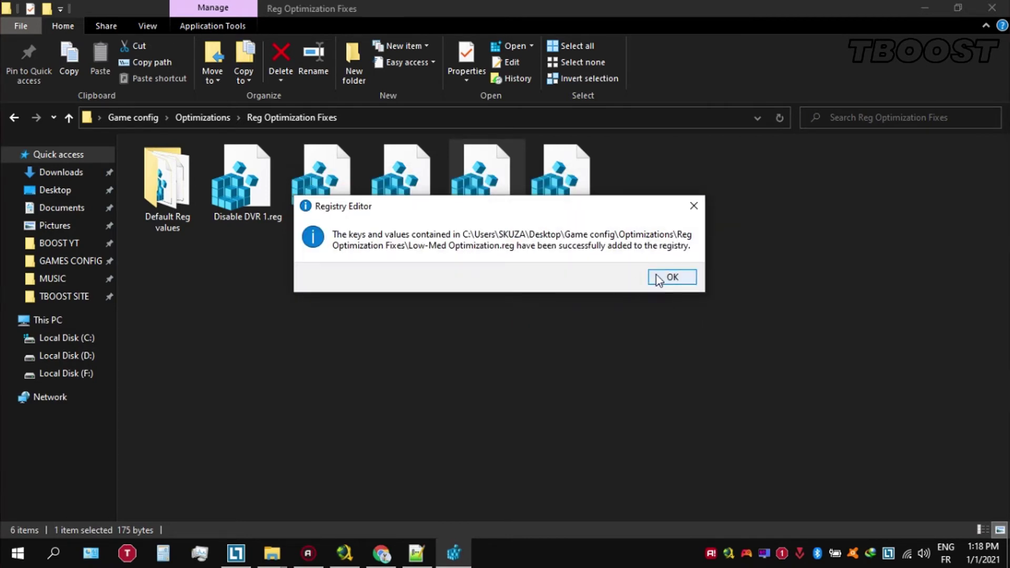
click(655, 275)
double_click(188, 199)
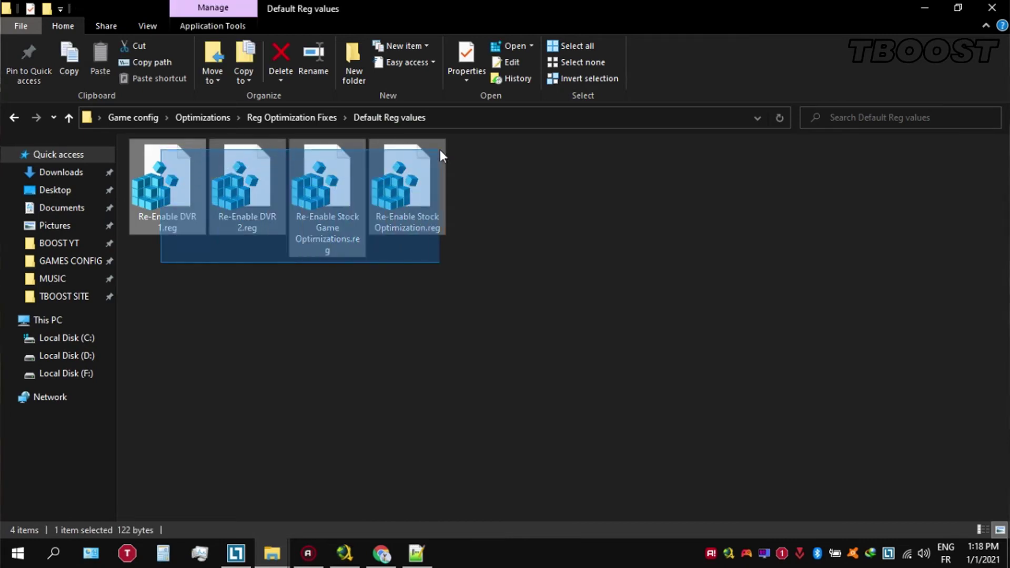
mouse_move(169, 251)
mouse_down()
mouse_move(460, 156)
mouse_move(468, 168)
mouse_up()
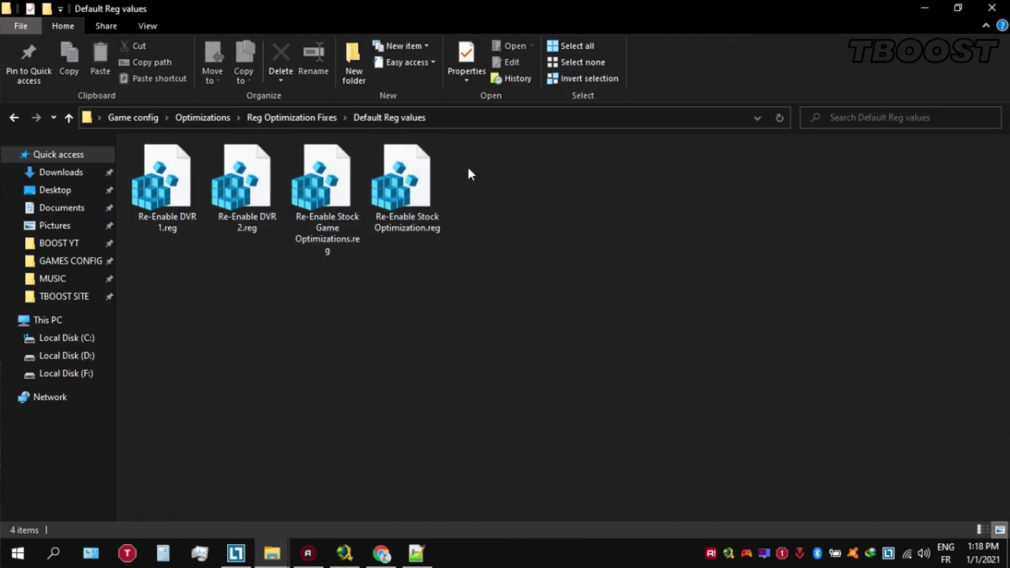
click(292, 120)
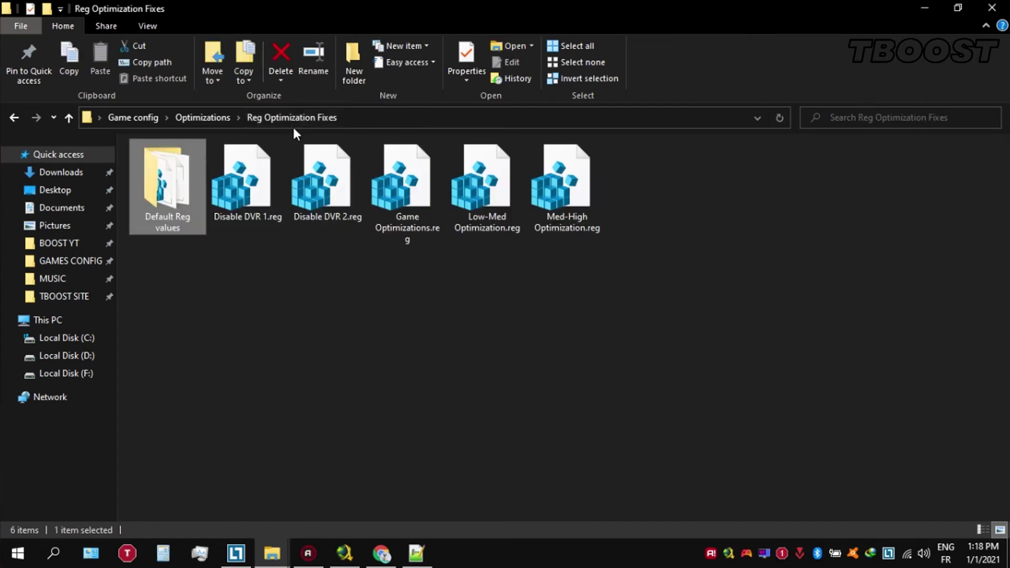